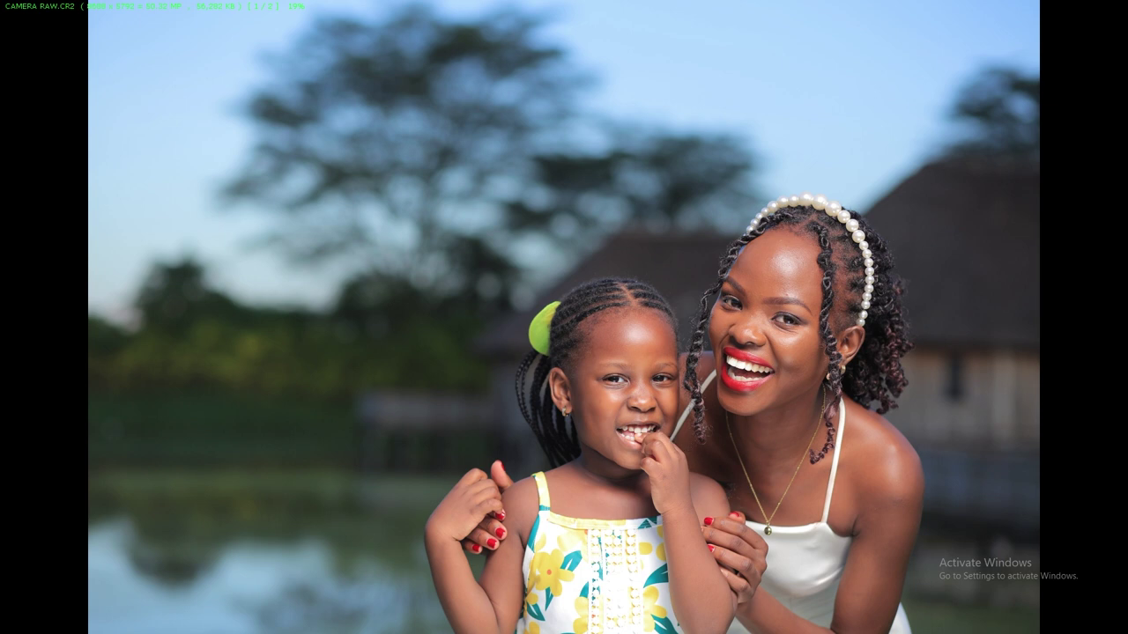
- Open the CR2 portrait in Camera Raw and zoom in to check the forehead and necklace detail
key("Escape")
left_click_drag(234, 161, 304, 257)
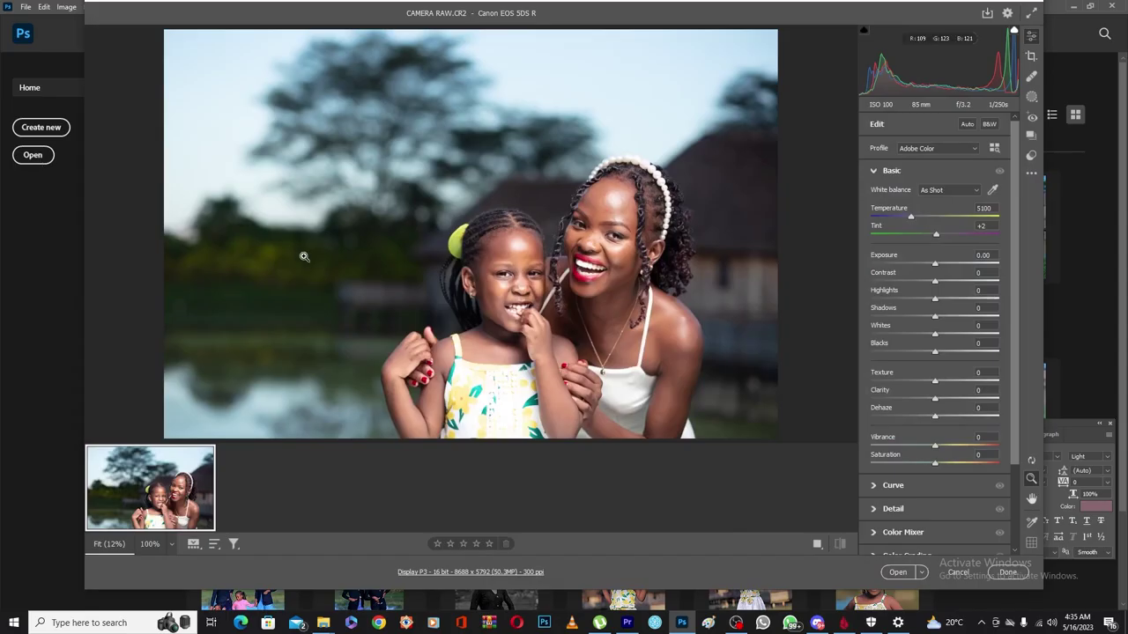
left_click(617, 214)
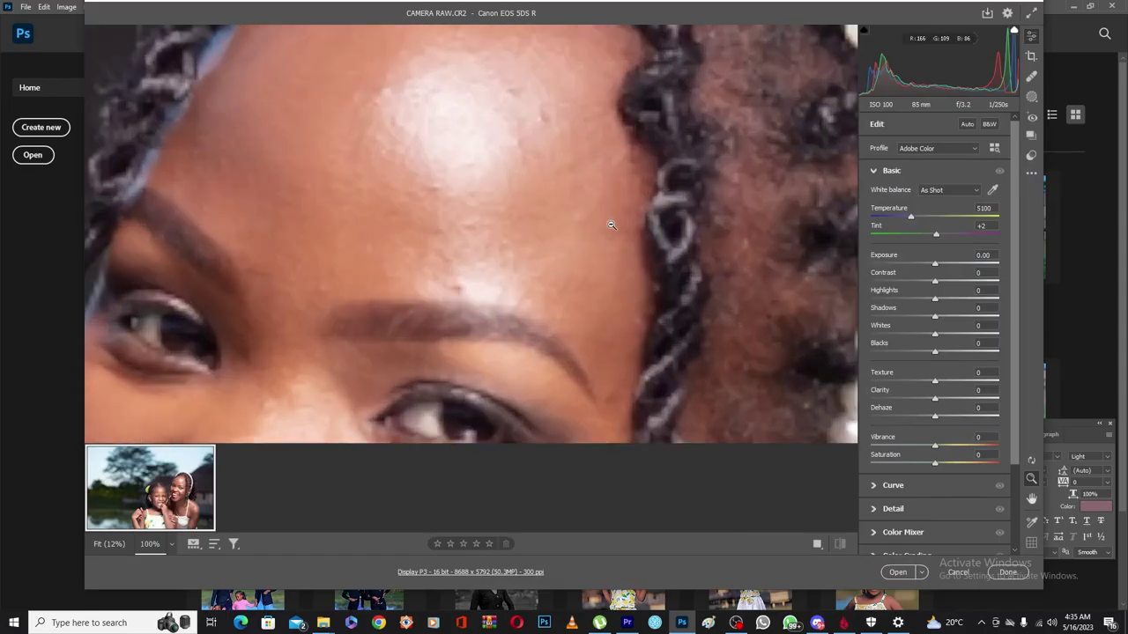
left_click(445, 291)
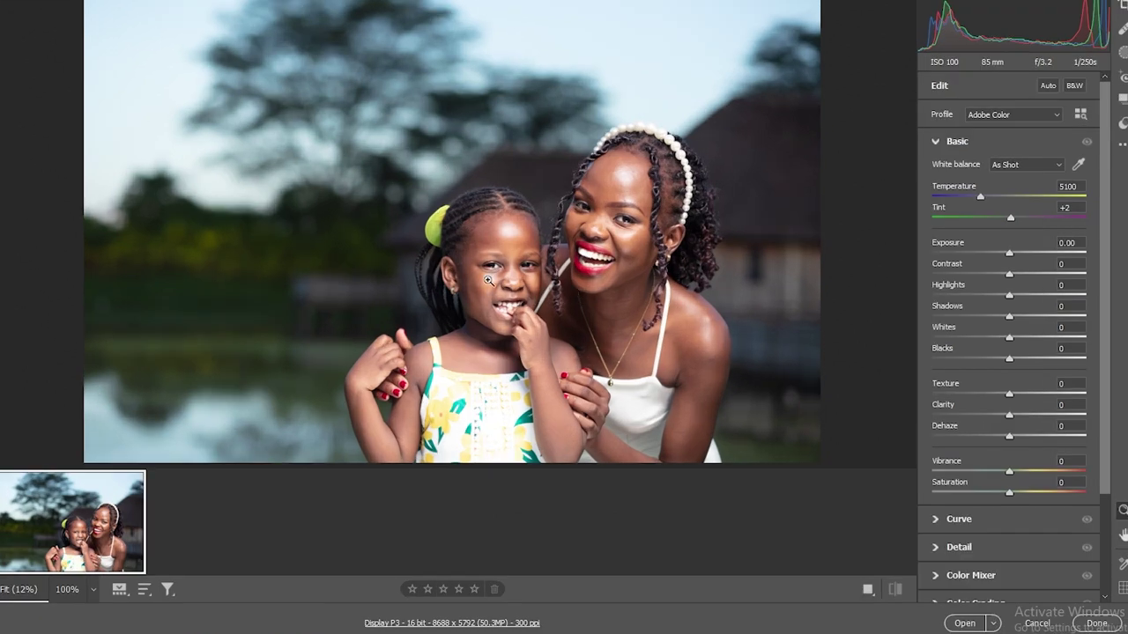
left_click_drag(591, 300, 554, 196)
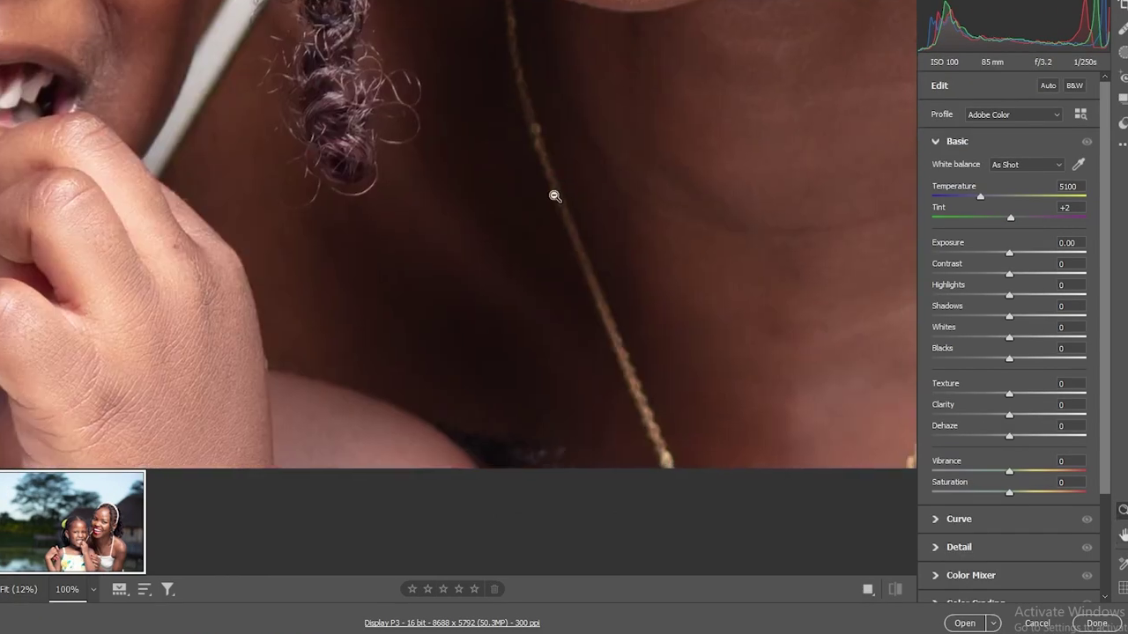
left_click(502, 241)
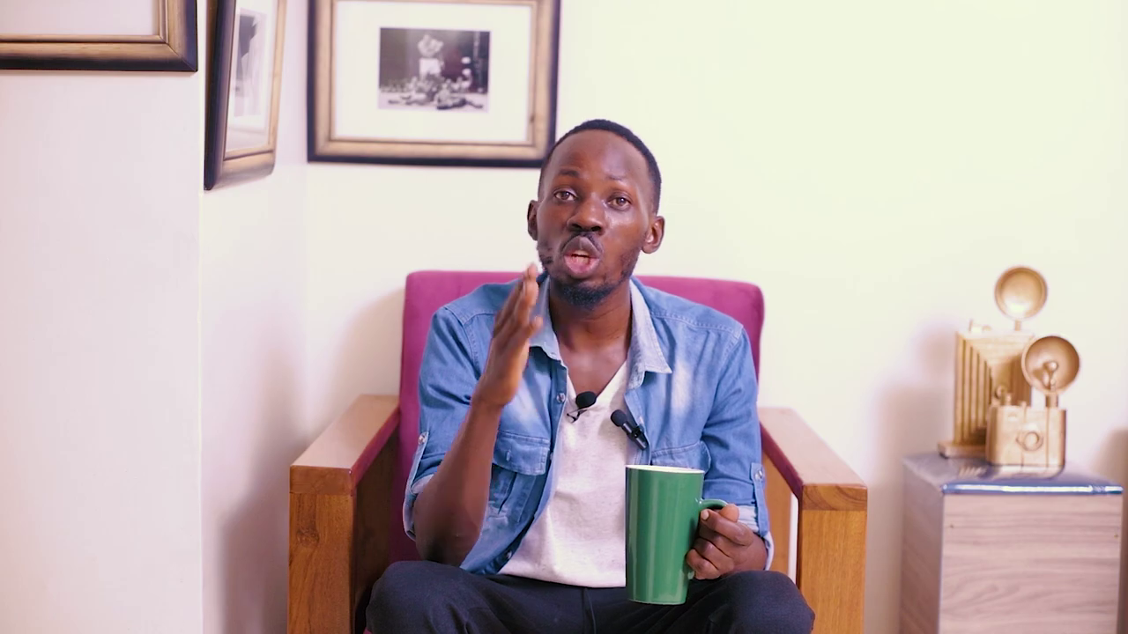
- Apply the Camera Landscape profile and set Highlights to -100 and Shadows to +100
left_click(970, 114)
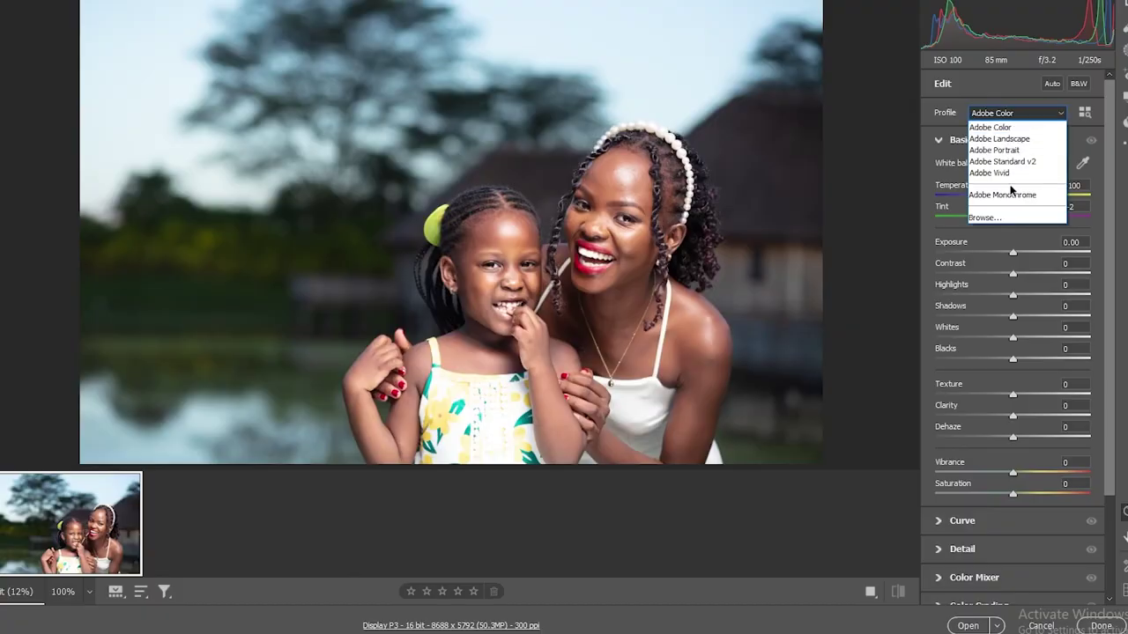
left_click(991, 216)
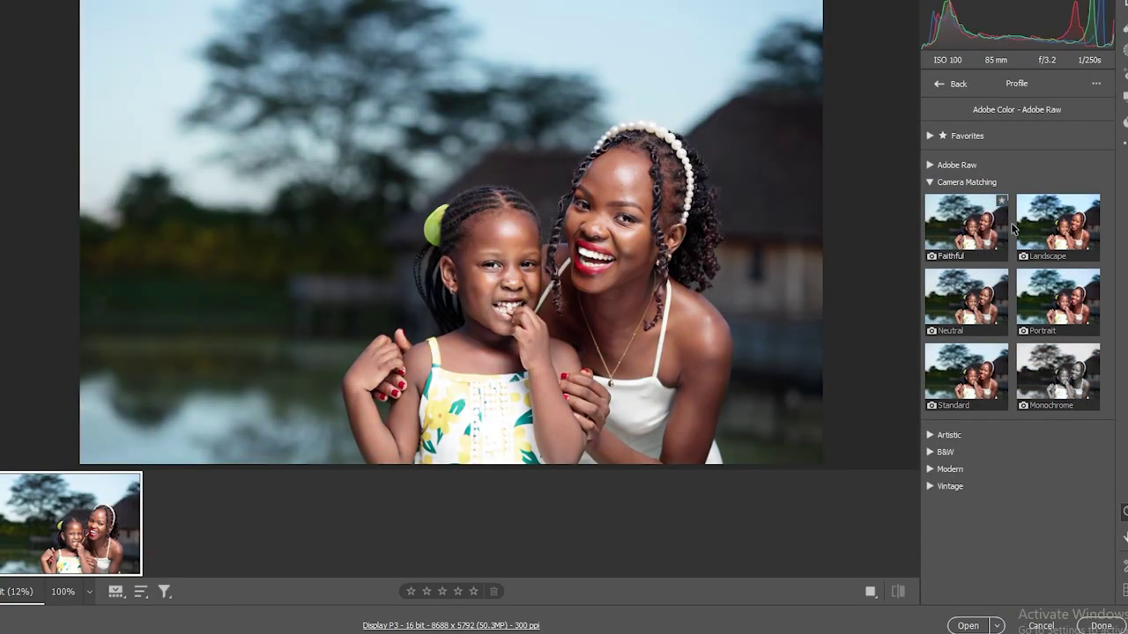
double_click(1059, 231)
left_click_drag(1013, 295, 916, 297)
left_click_drag(1012, 317, 1093, 317)
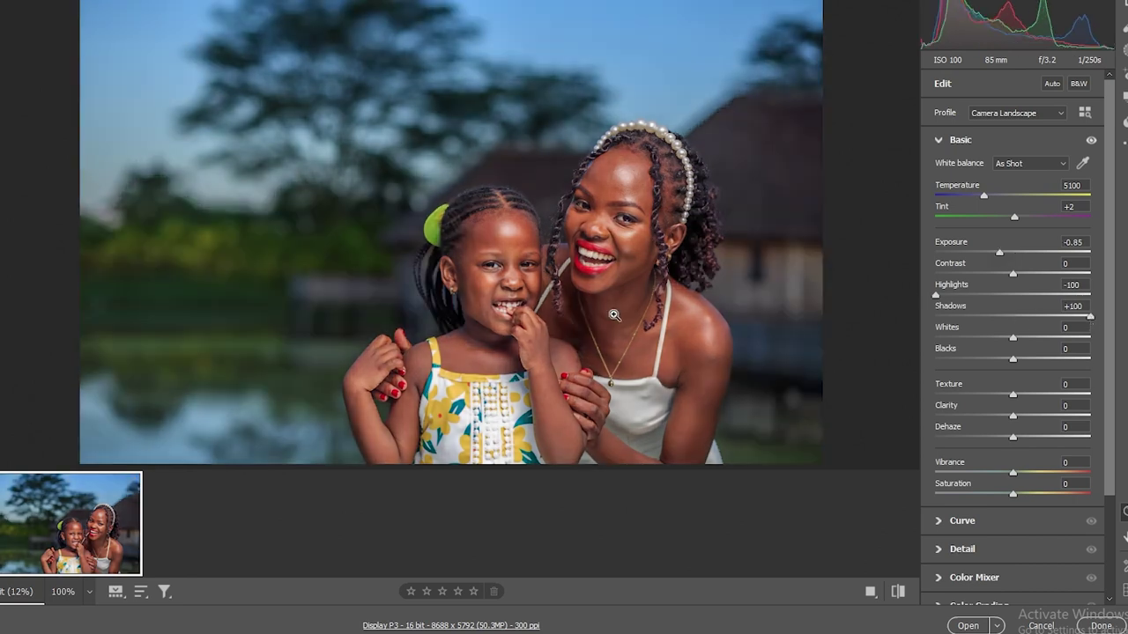
- Collapse the Basic panel and show the Detail panel's sharpening and noise reduction settings
left_click(956, 139)
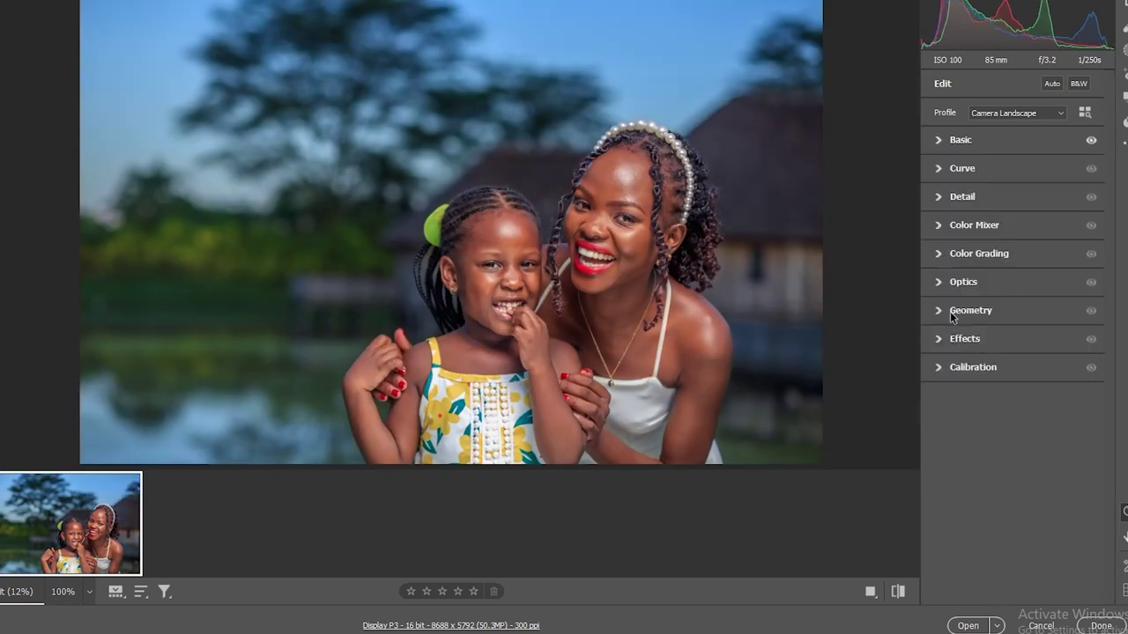
left_click(945, 282)
left_click(945, 282)
left_click(960, 196)
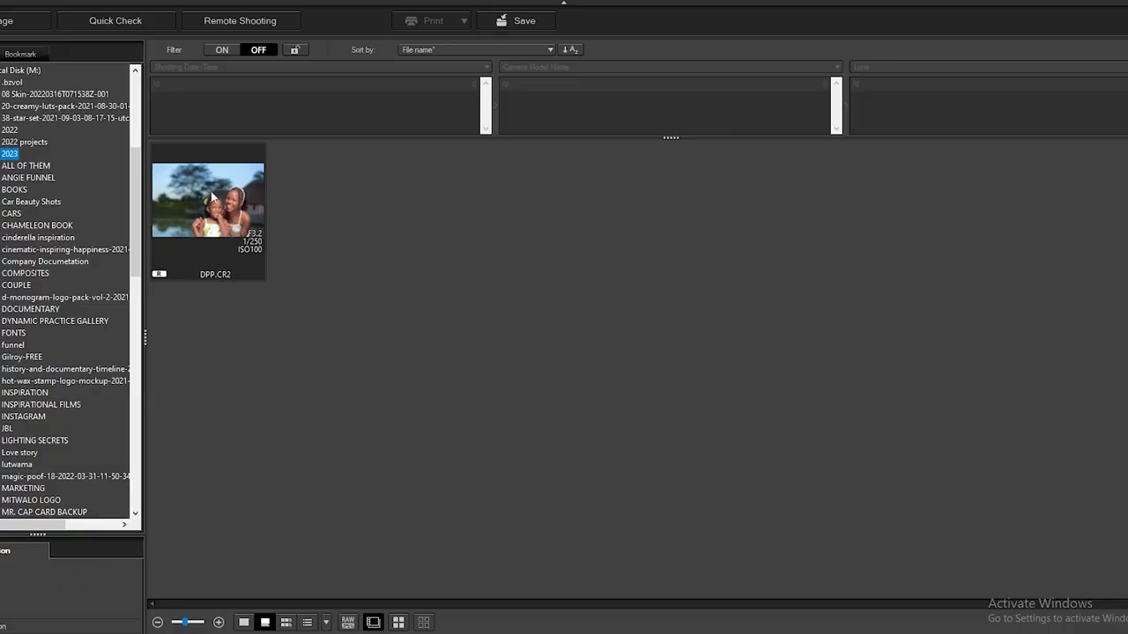
- Open the DPP.CR2 portrait in the edit image window
left_click(212, 197)
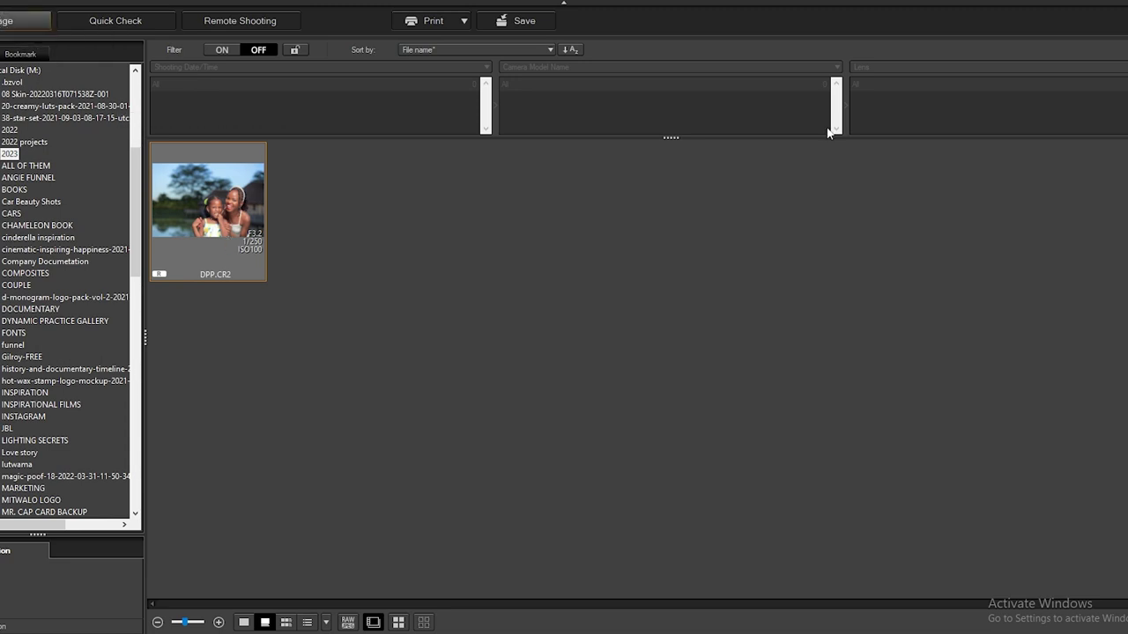
key("Return")
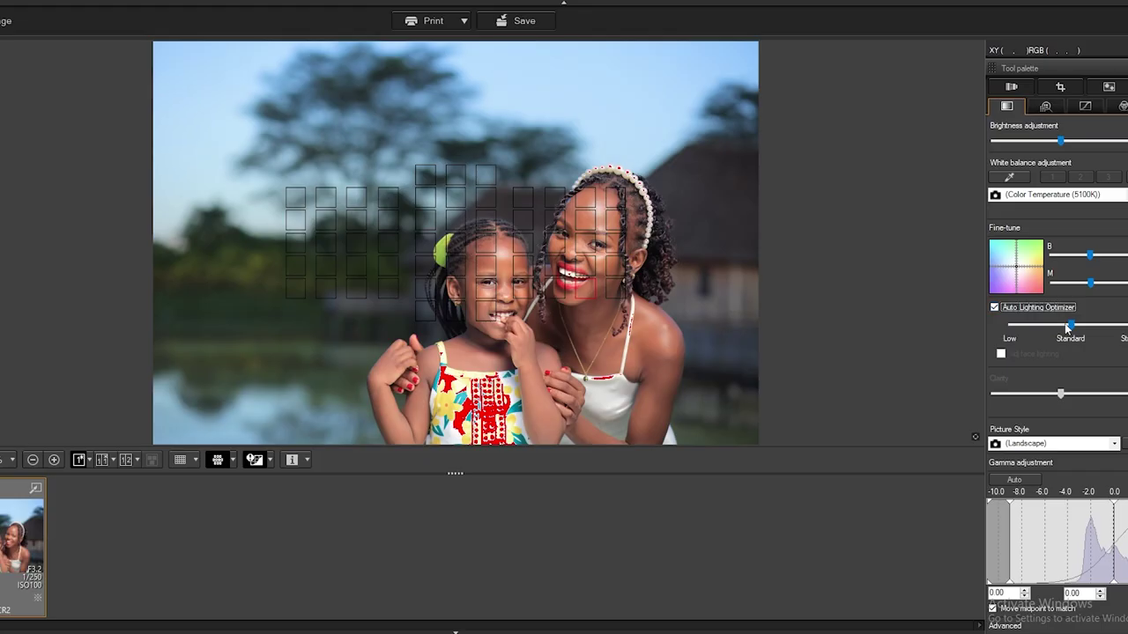
- Lift the Advanced Shadow slider, keeping white balance at 5100K
scroll(1057, 335, "down", 5)
scroll(1070, 280, "up", 5)
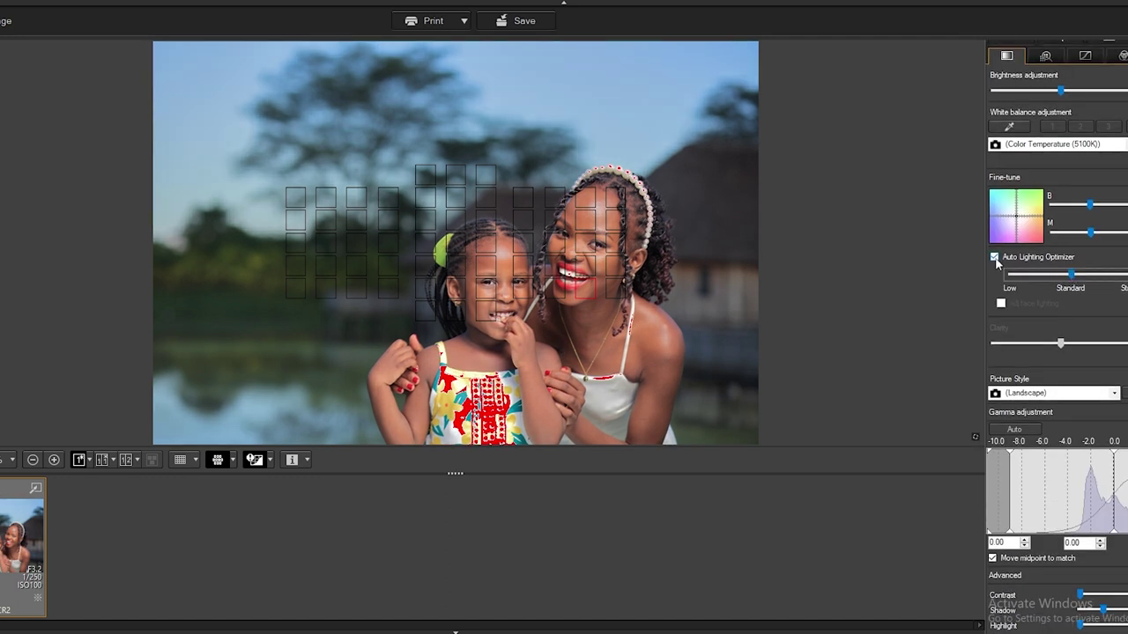
scroll(993, 262, "up", 2)
scroll(1057, 282, "down", 5)
left_click_drag(1082, 427, 1119, 427)
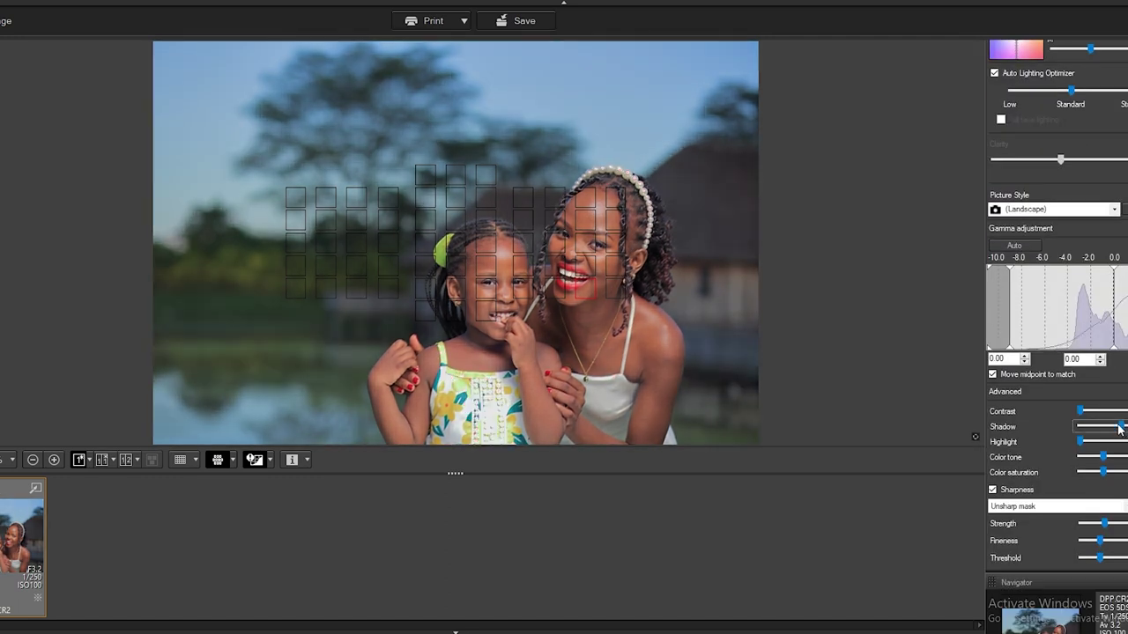
scroll(1057, 309, "up", 8)
left_click(1056, 242)
left_click(1057, 254)
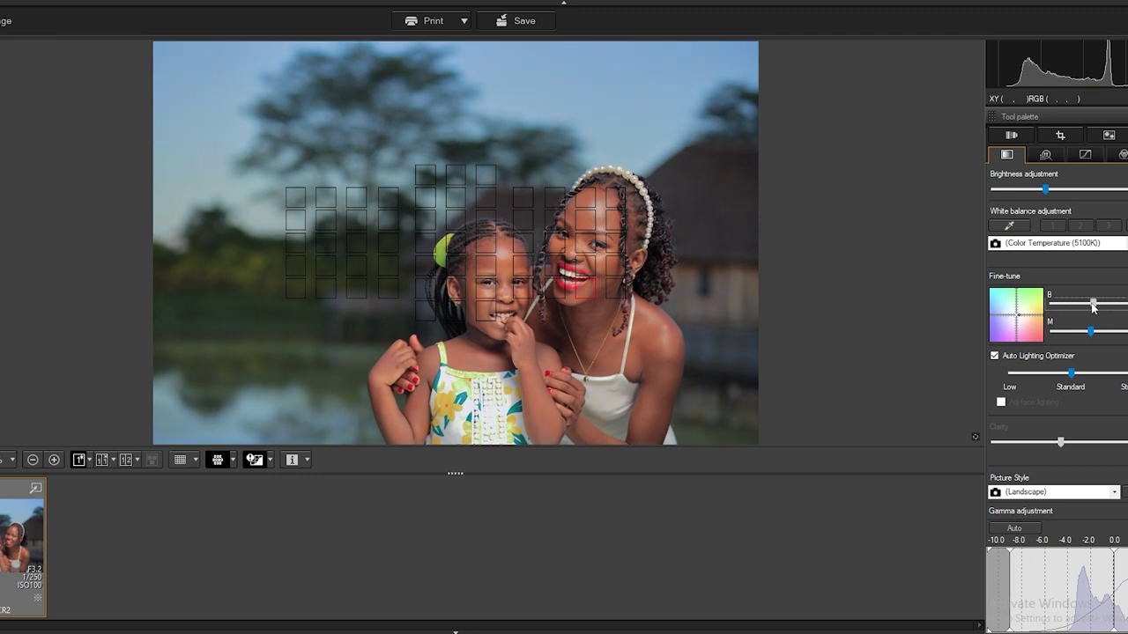
- Review the noise, tone curve, colour and lens palettes, then bring up Convert and save for DPP at quality 10
left_click(1045, 154)
left_click(1084, 155)
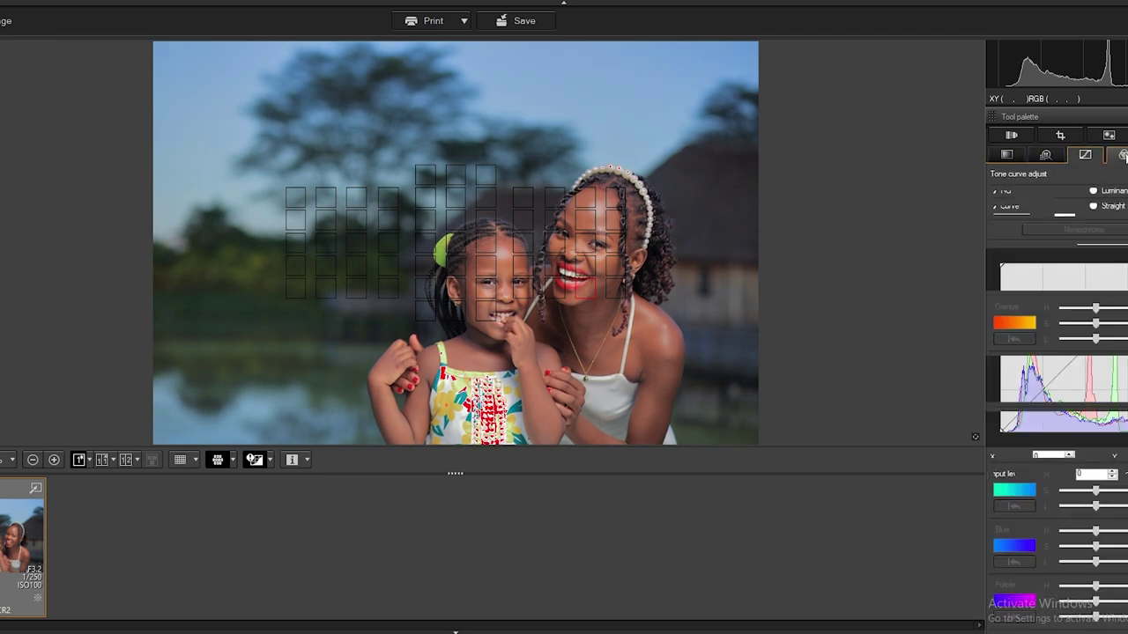
left_click(1121, 155)
left_click(1085, 178)
left_click(1006, 178)
scroll(1046, 180, "down", 3)
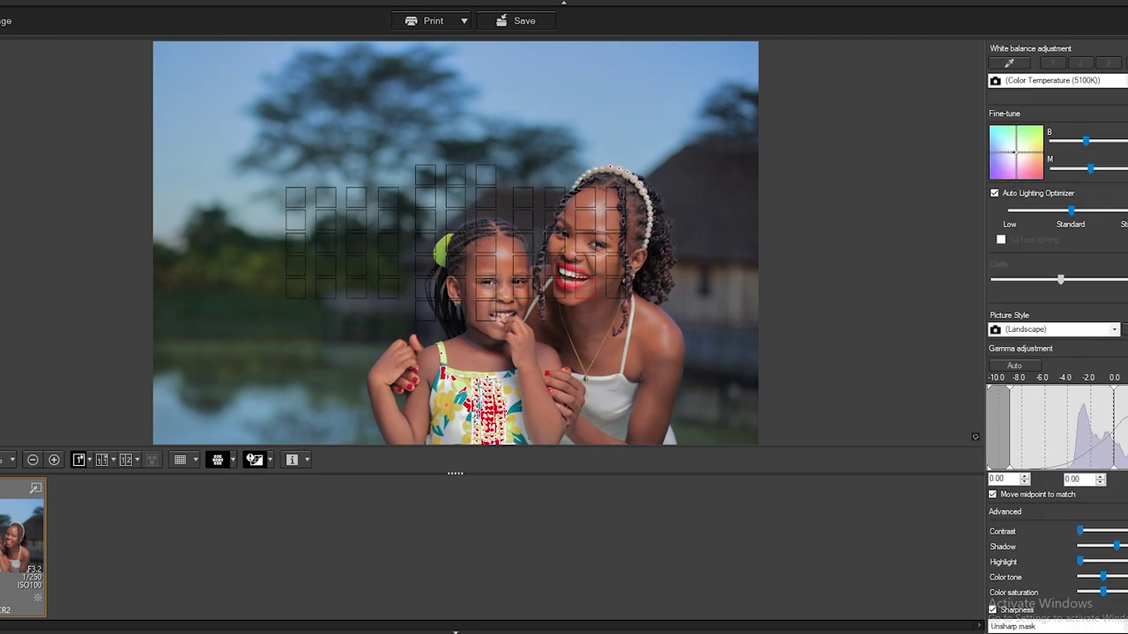
scroll(1100, 368, "down", 4)
left_click(525, 20)
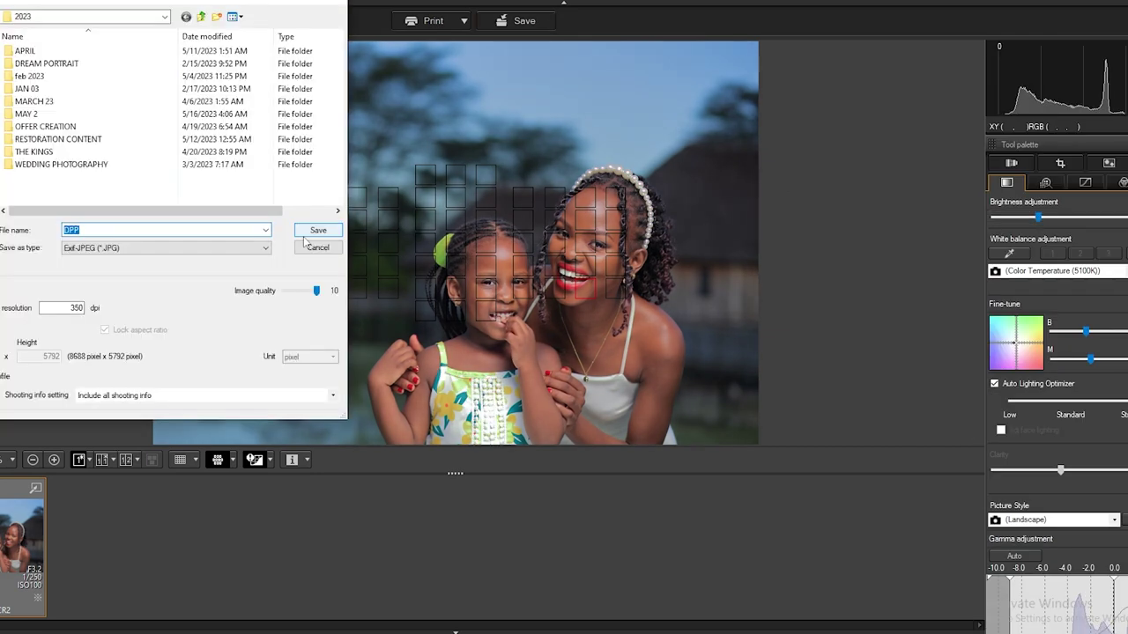
- Save the converted DPP JPEG into the WEDDING PHOTOGRAPHY folder
double_click(117, 163)
left_click(318, 230)
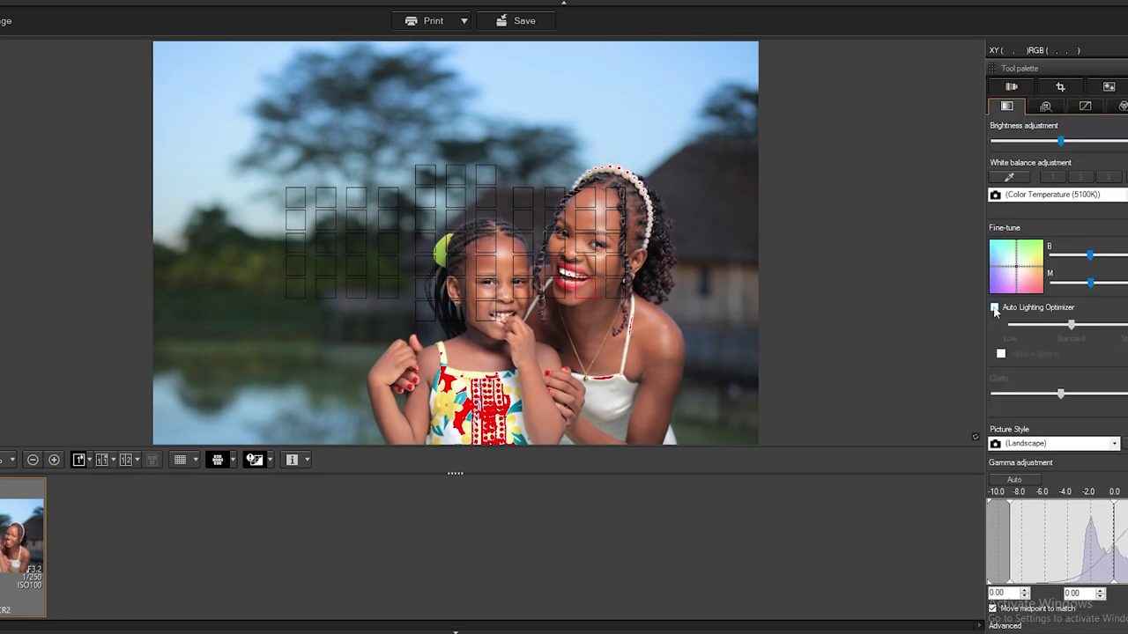
- Confirm the white balance stays at 5100K in the adjustment palette
scroll(1094, 350, "down", 4)
scroll(1073, 280, "up", 3)
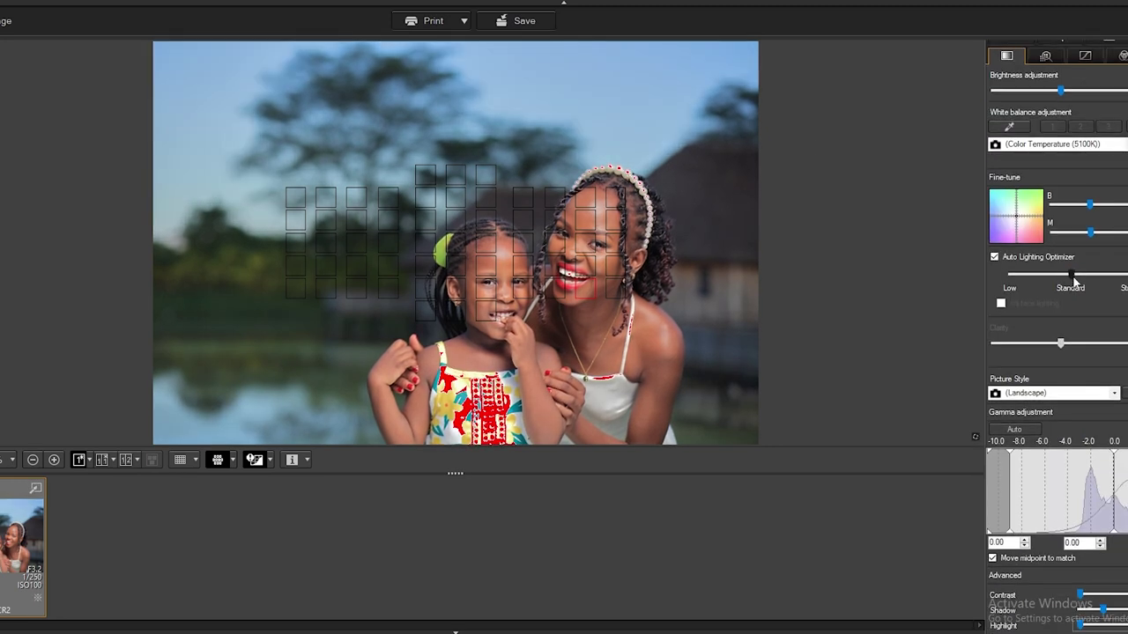
scroll(1073, 276, "up", 2)
scroll(1073, 277, "down", 4)
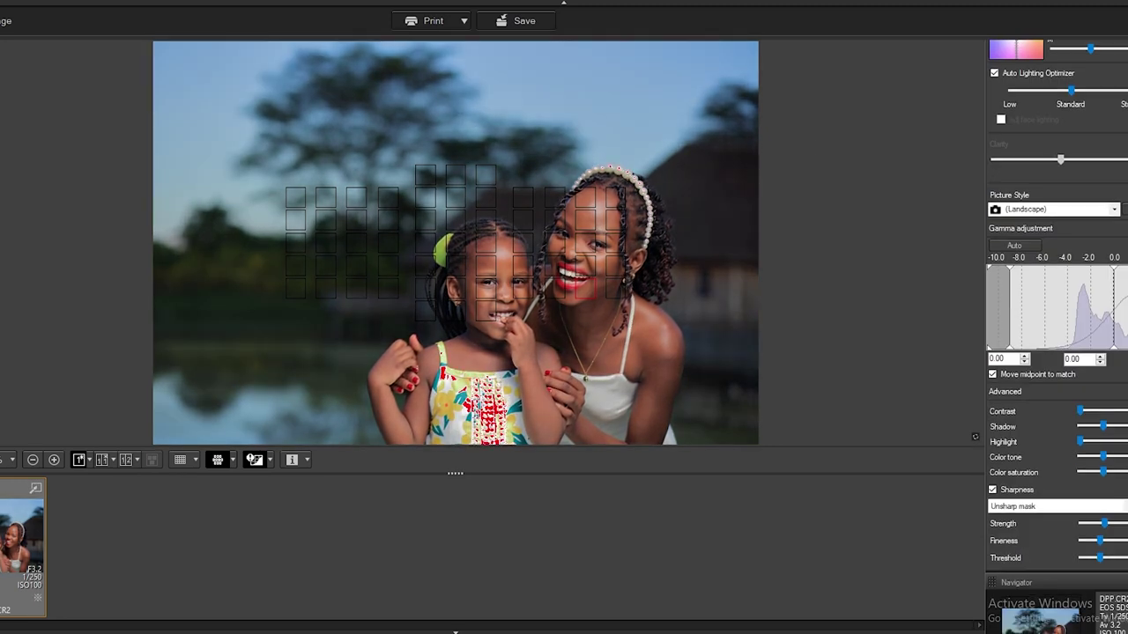
scroll(1117, 428, "up", 4)
left_click(1056, 242)
left_click(1055, 255)
- Check the noise, tone curve, colour and lens correction palettes, returning to basic adjustments
left_click(1046, 155)
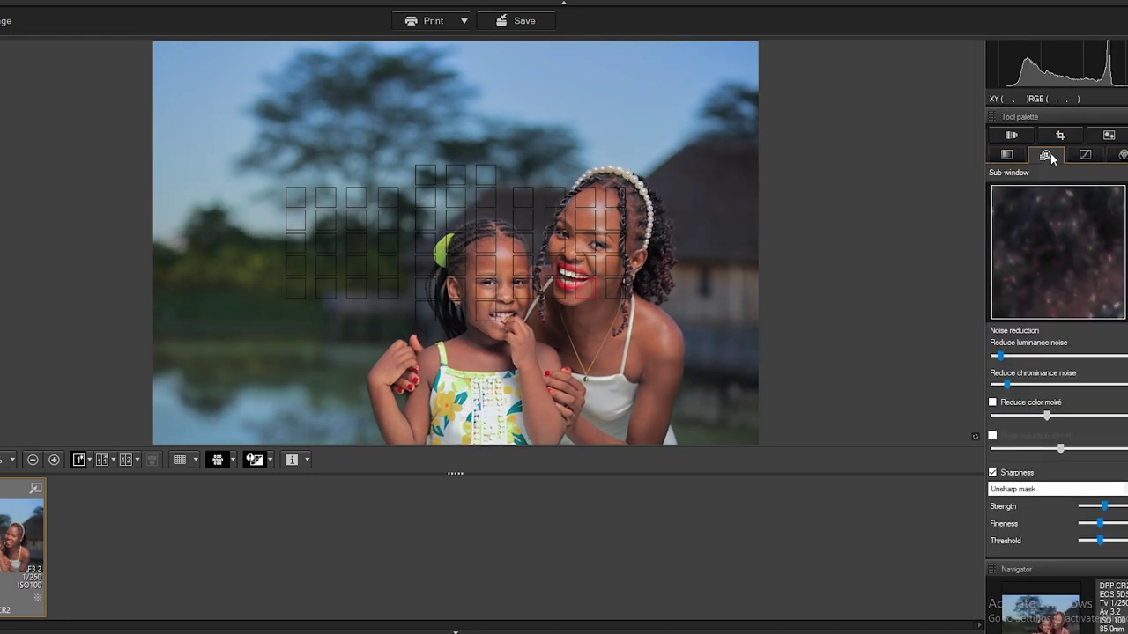
left_click(1085, 154)
left_click(1121, 154)
left_click(1013, 181)
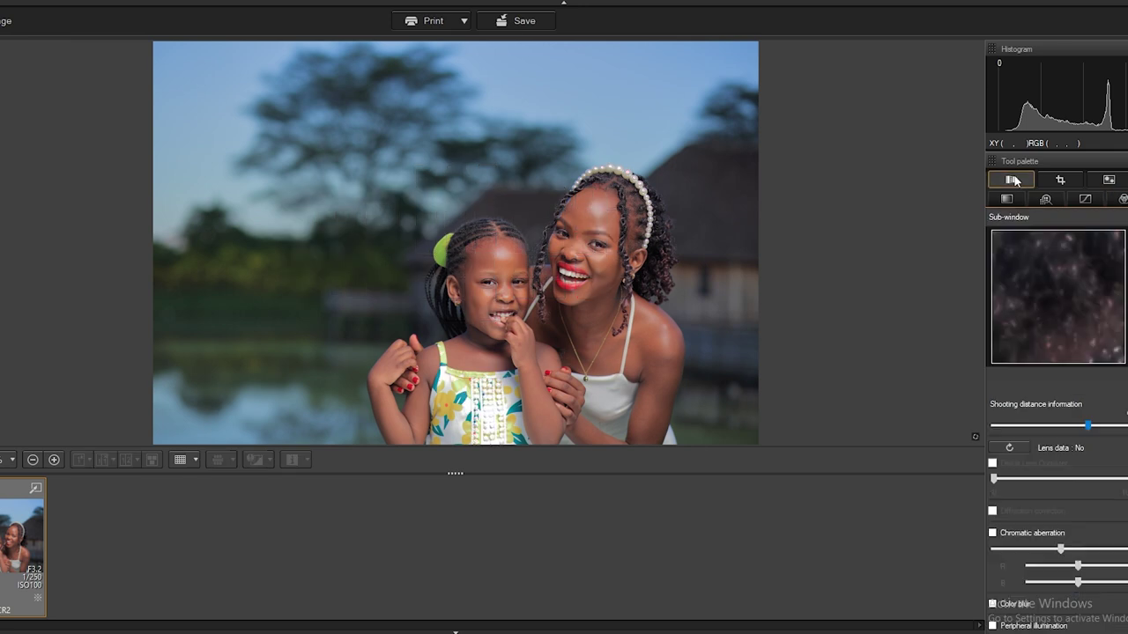
left_click(1007, 198)
scroll(1057, 352, "down", 4)
- Cancel loading a Picture Style file, keeping Landscape, and reopen Convert and save for DPP
left_click(1114, 328)
left_click(1049, 422)
key("Escape")
scroll(1057, 352, "down", 1)
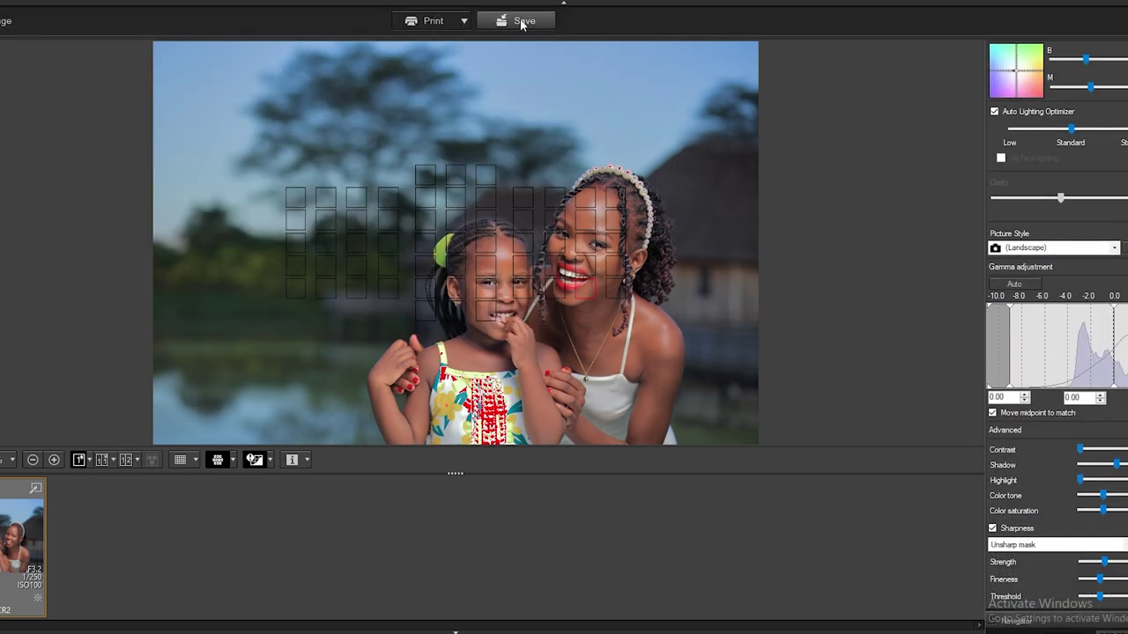
scroll(1057, 264, "up", 5)
left_click(524, 20)
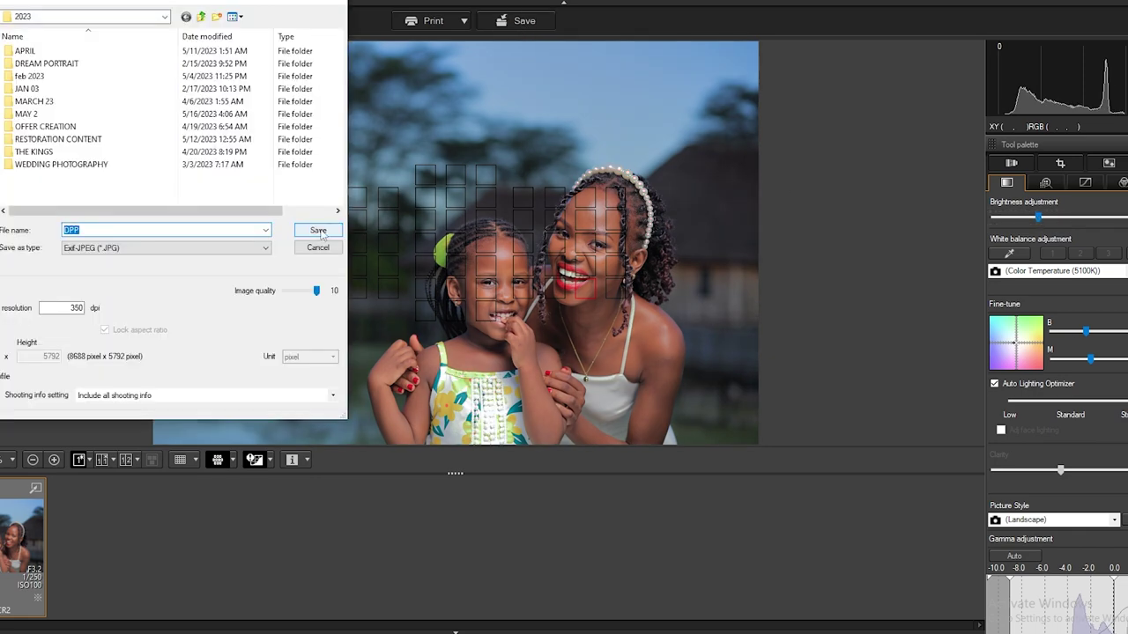